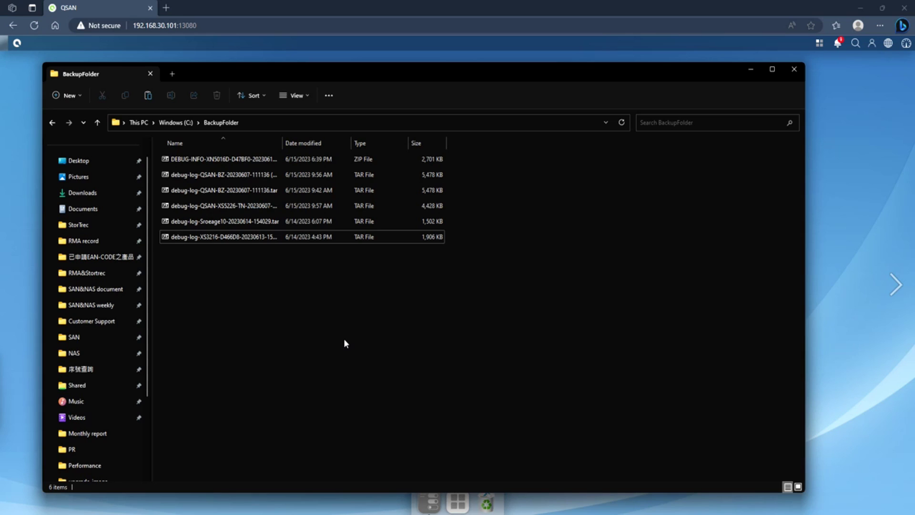
Review the six debug logs in C:\BackupFolder, then set the folder window aside to reveal the QSAN page
click(275, 122)
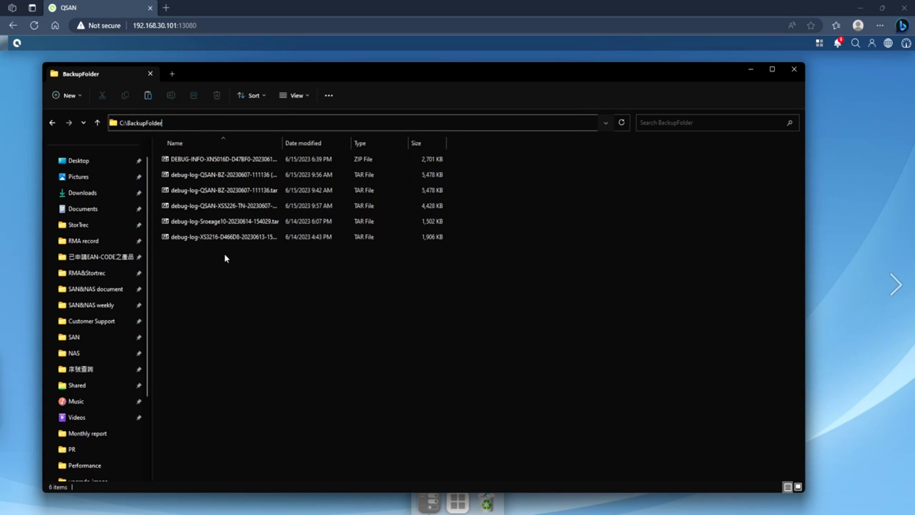
drag(224, 253, 232, 131)
click(266, 307)
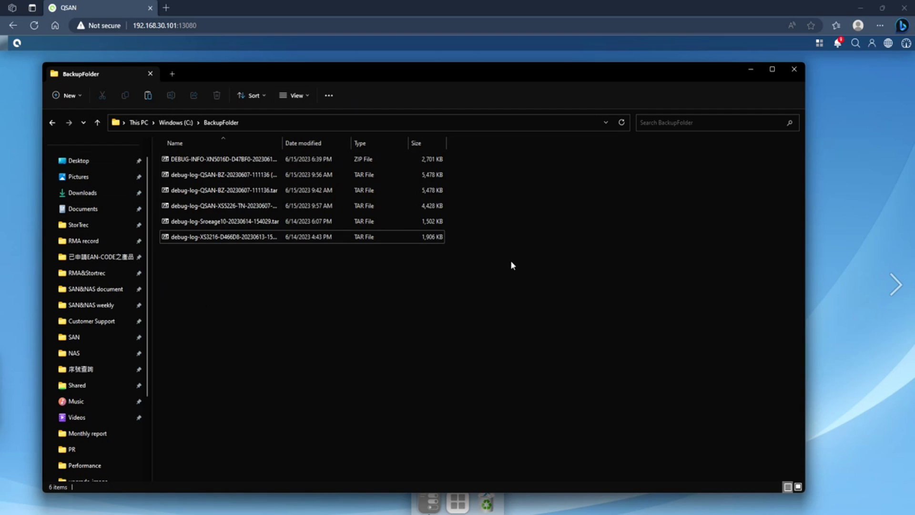
click(870, 191)
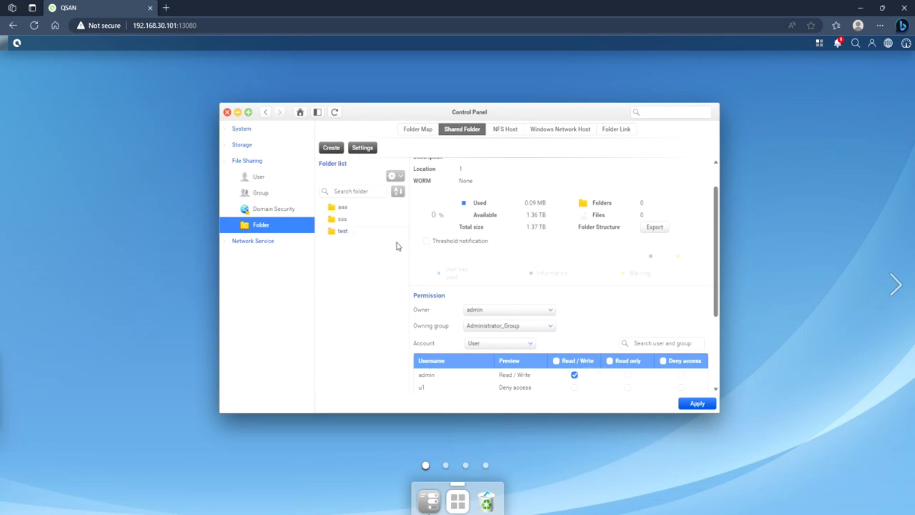
Highlight the QSAN NAS web address, then return focus to the shared-folder settings page
click(190, 26)
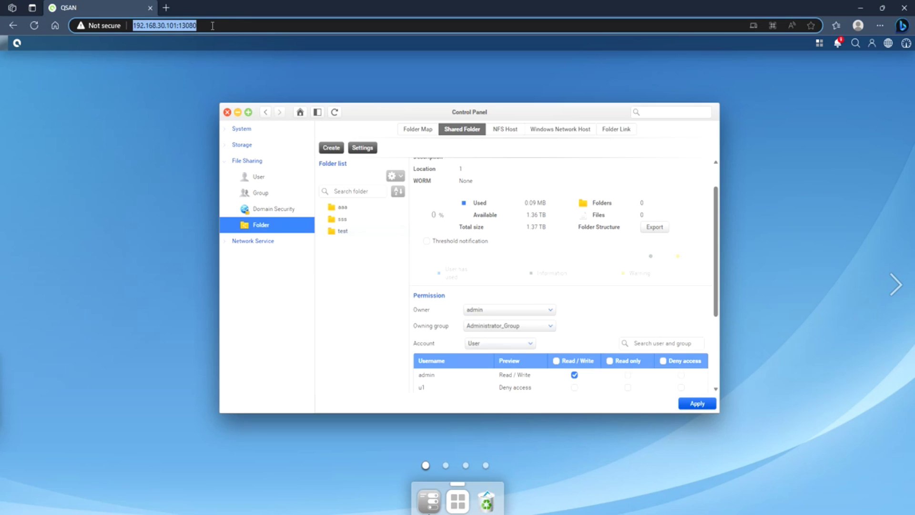
click(238, 105)
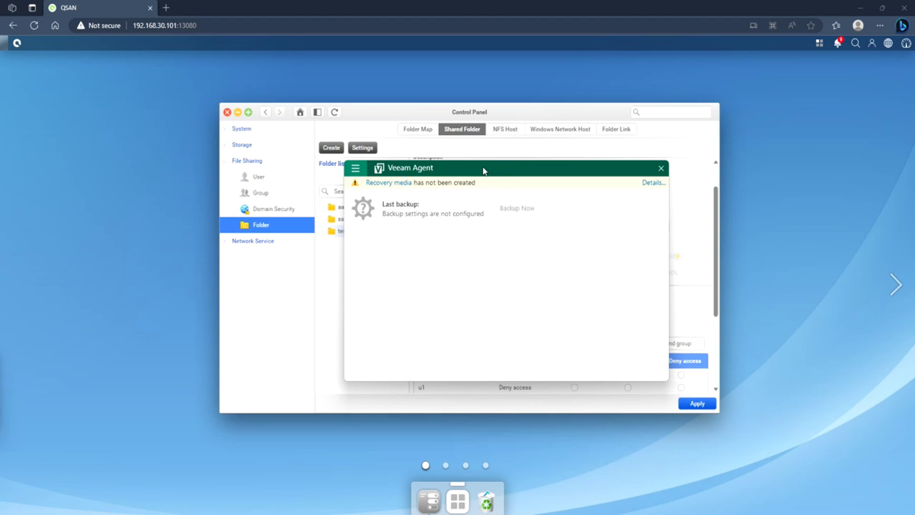
Move the Veeam Agent window left and choose Add New Job from its main menu
drag(483, 172, 420, 175)
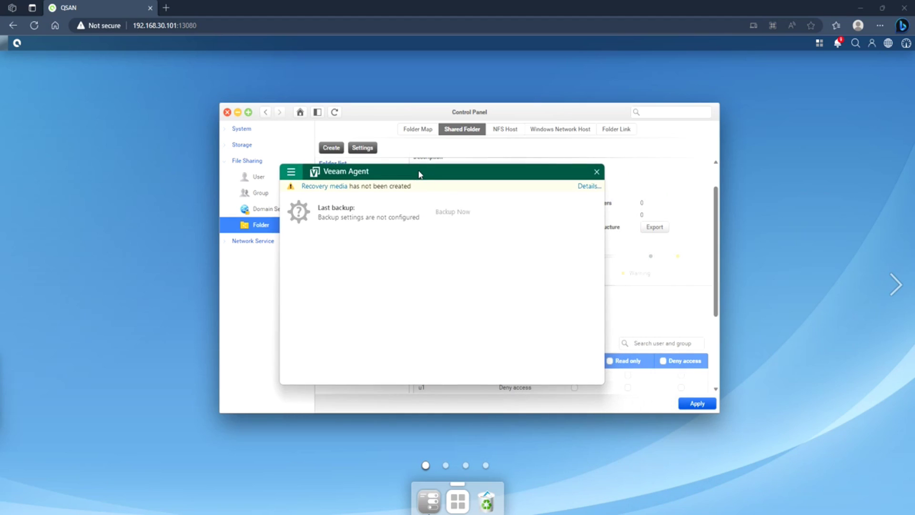
click(292, 173)
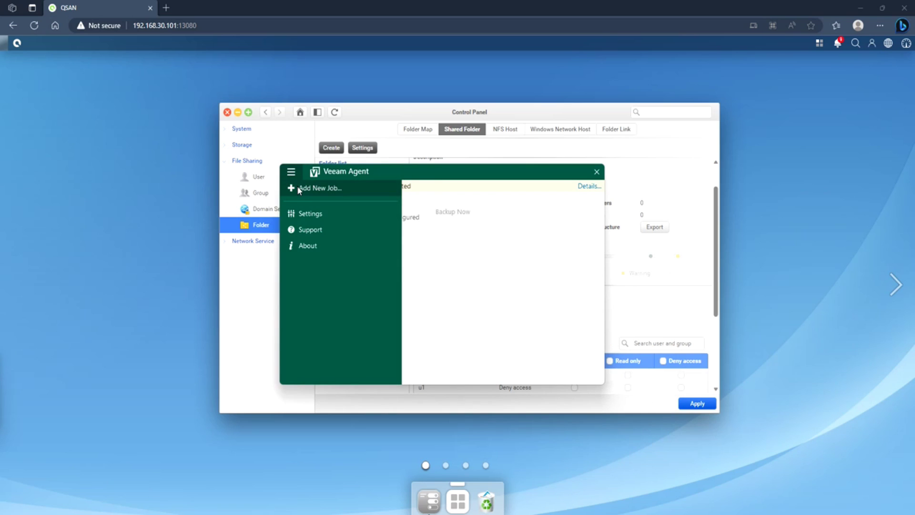
click(314, 188)
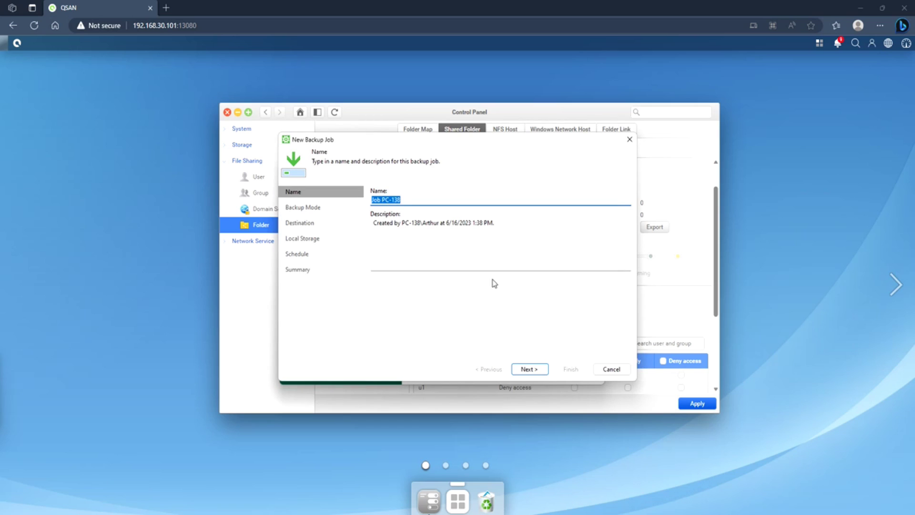
Keep the job name 'Job PC-138' and choose file-level backup mode
drag(406, 200, 365, 201)
click(405, 200)
click(533, 371)
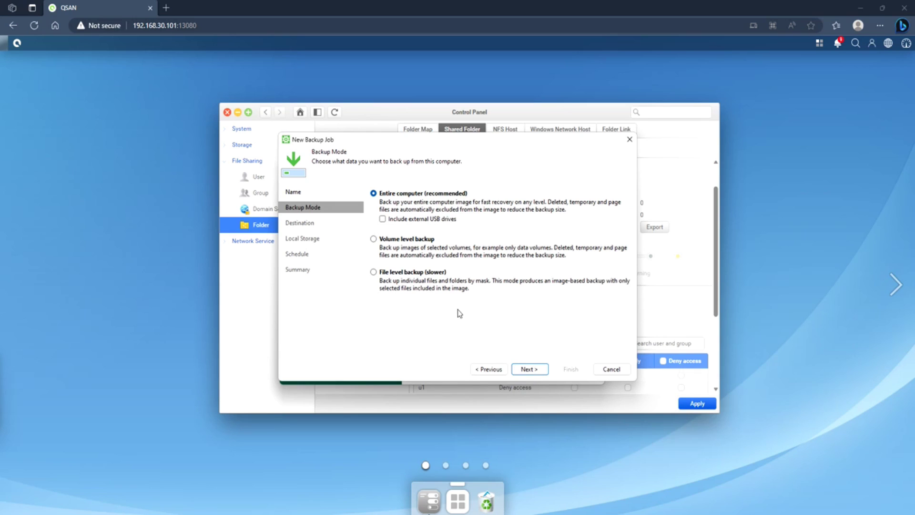
click(422, 272)
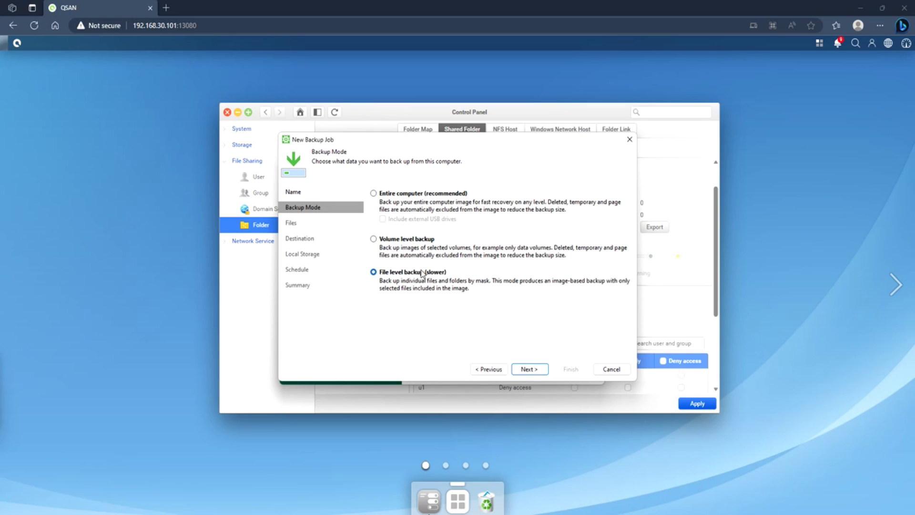
click(534, 376)
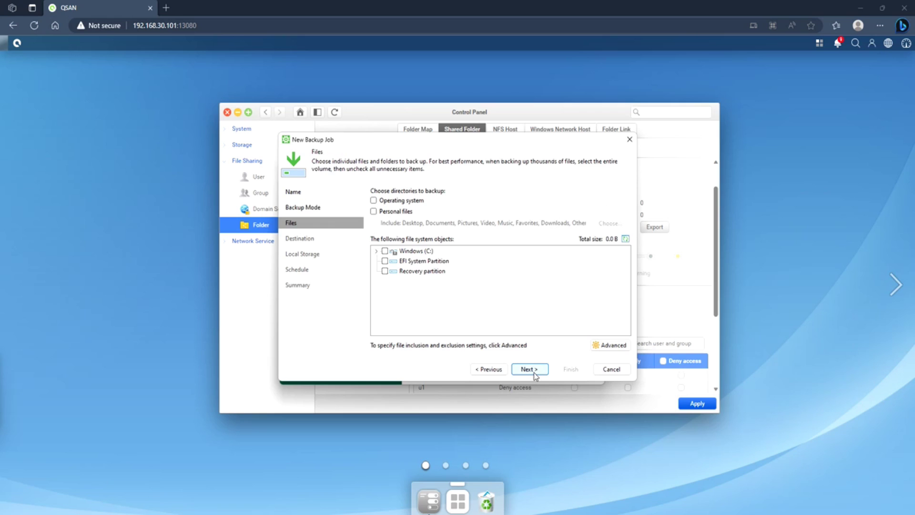
Back up only BackupFolder (21.0 MB) from the Windows (C:) drive
click(377, 252)
scroll(466, 286, down, 3)
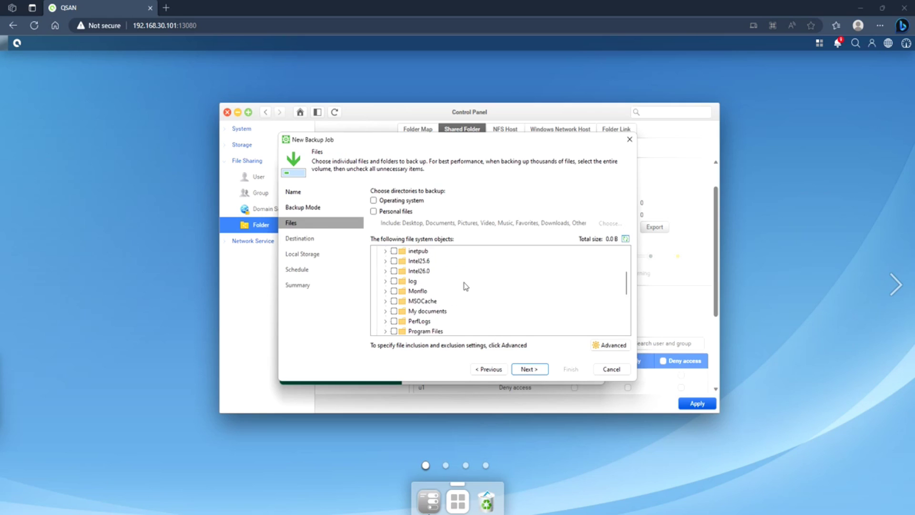
scroll(463, 282, up, 1)
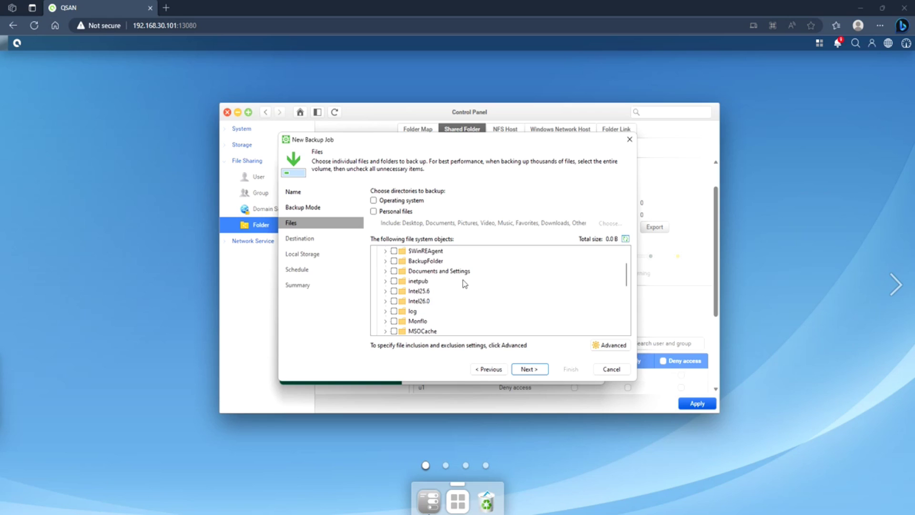
click(394, 261)
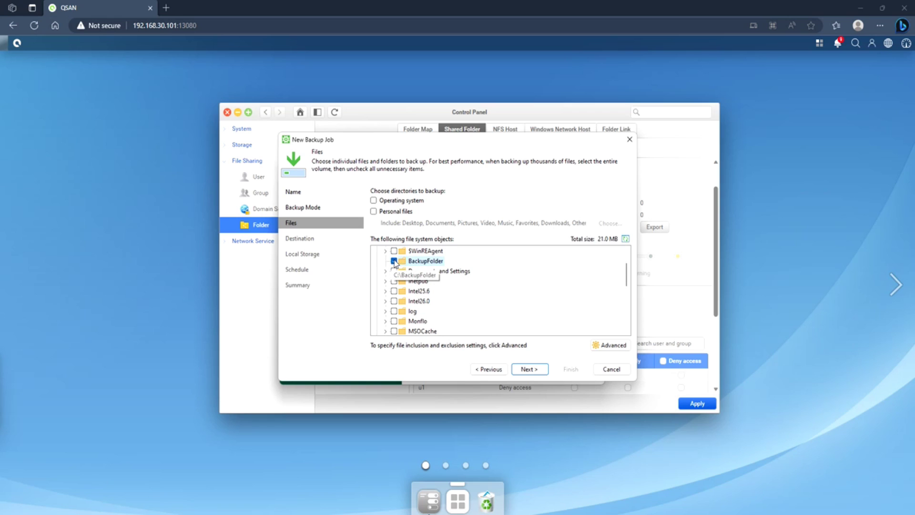
click(528, 370)
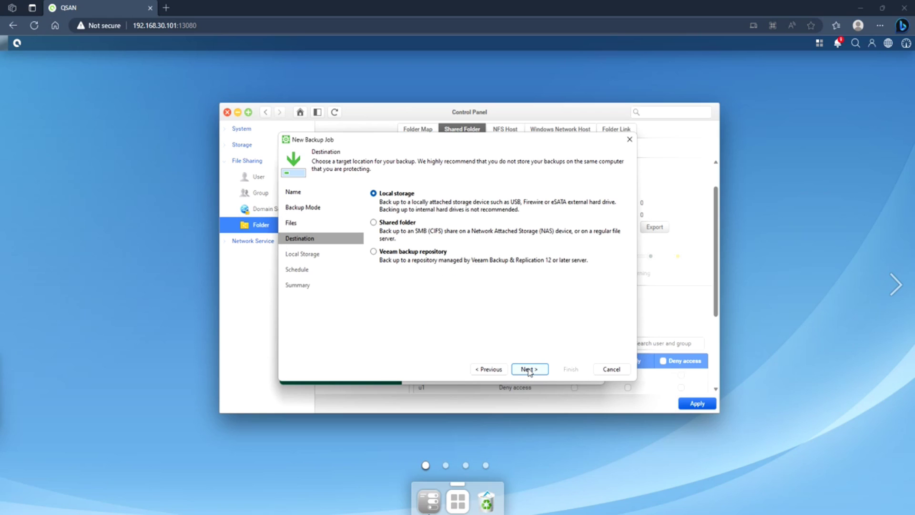
Set the backup destination to the shared folder \\192.168.30.101\test
click(403, 223)
click(531, 370)
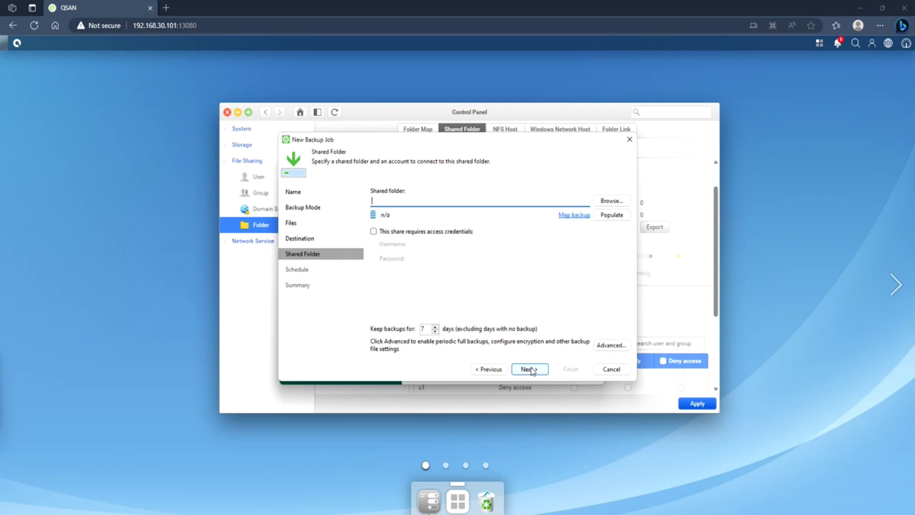
text(\\192..16)
key(BackSpace)
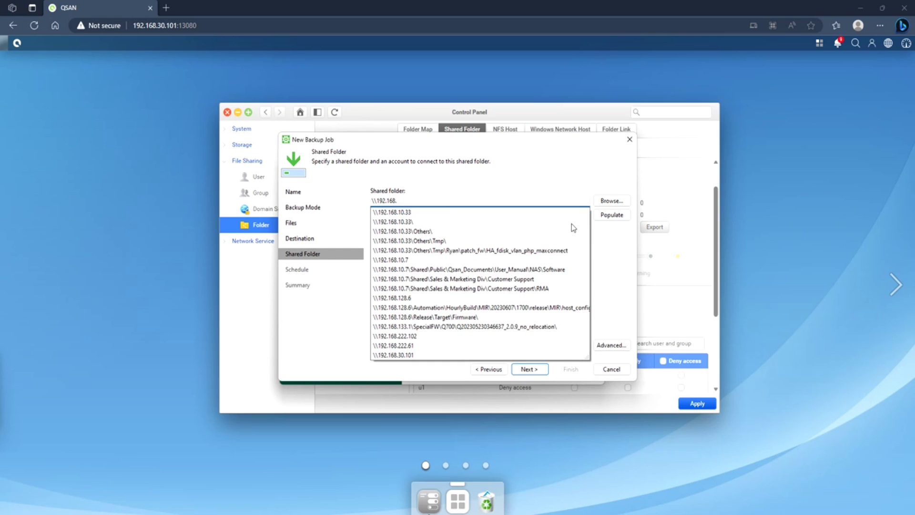
text(30.101\test)
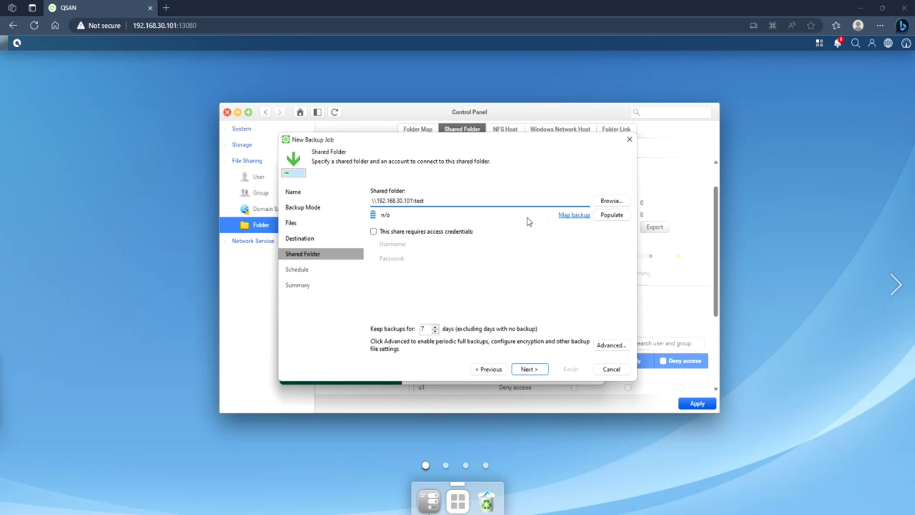
Require access credentials for the share and enter its username and password
click(427, 231)
click(436, 245)
text(admin)
key(Tab)
text(••••)
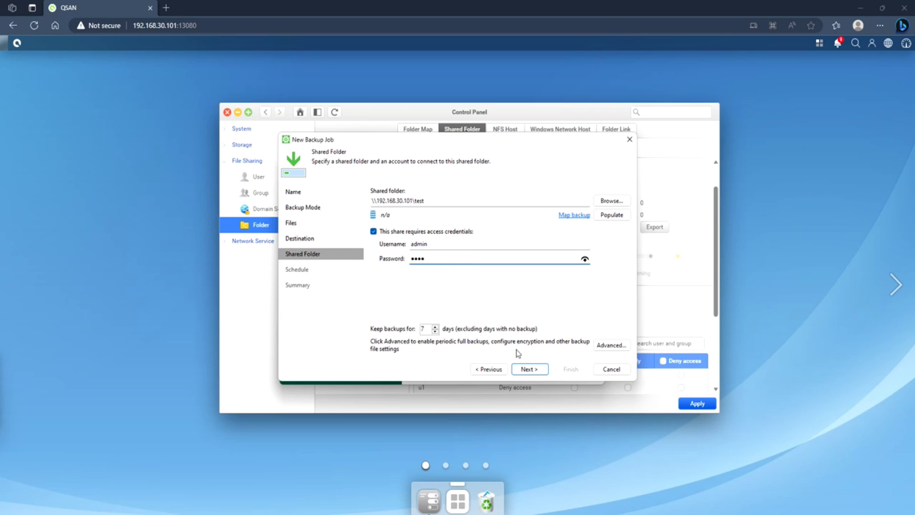
click(529, 370)
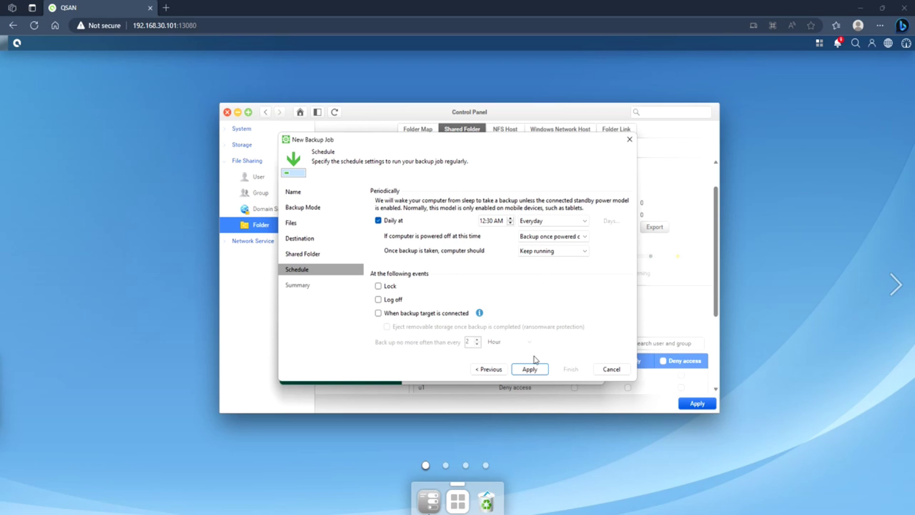
Keep the daily 12:30 AM schedule and finish creating Job PC-138
click(530, 369)
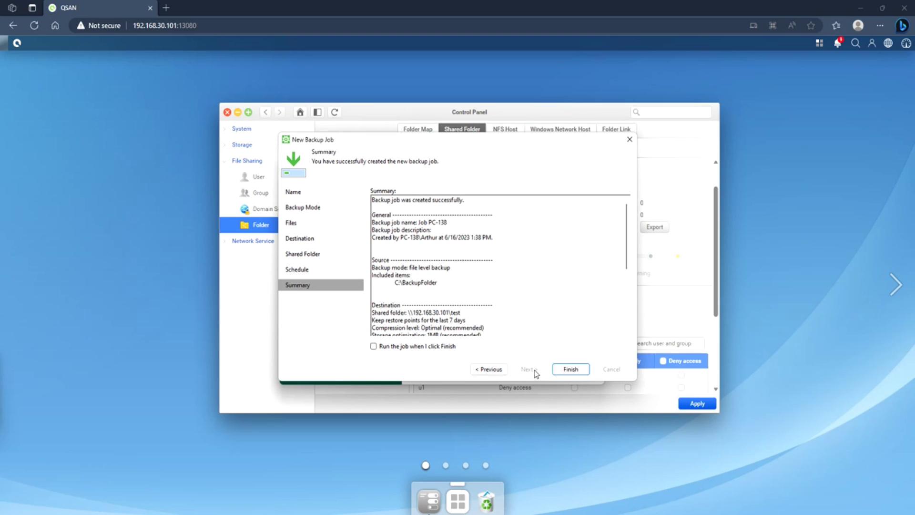
click(564, 371)
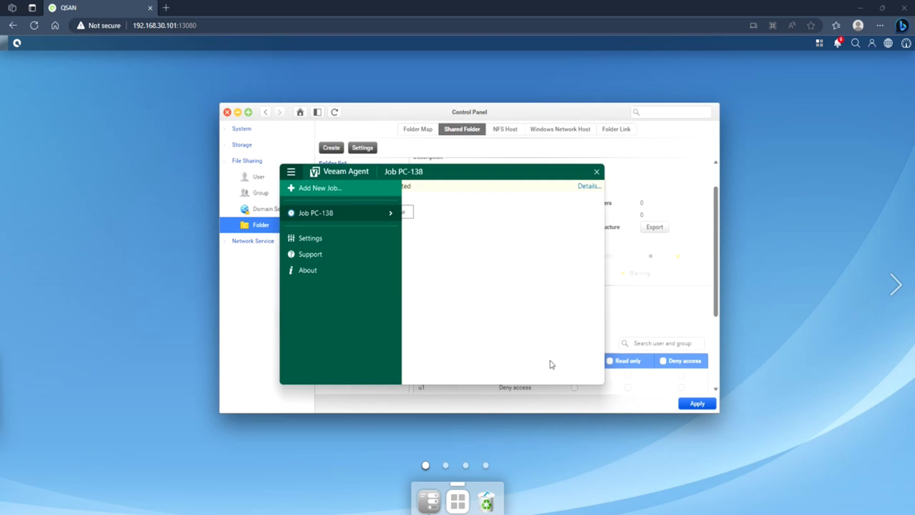
click(508, 328)
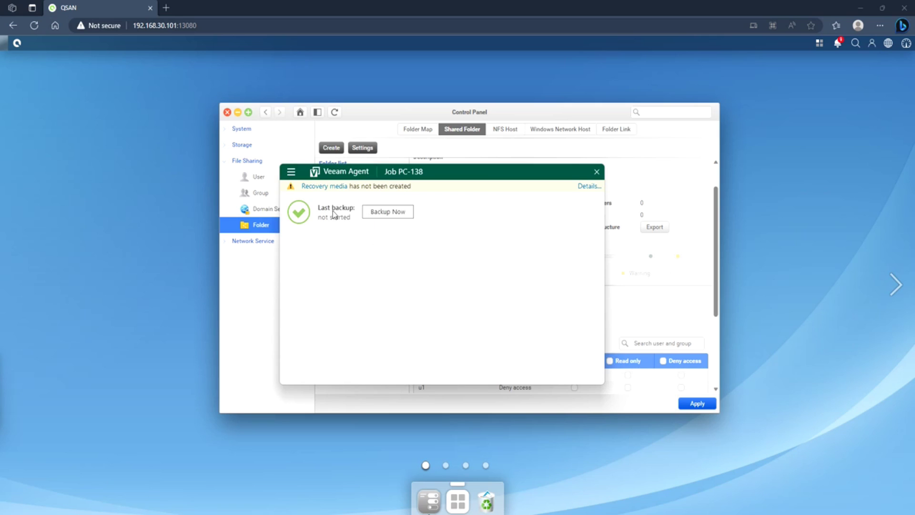
Run Backup Now for Job PC-138 from the main menu and check its status
click(292, 171)
mouse_move(312, 214)
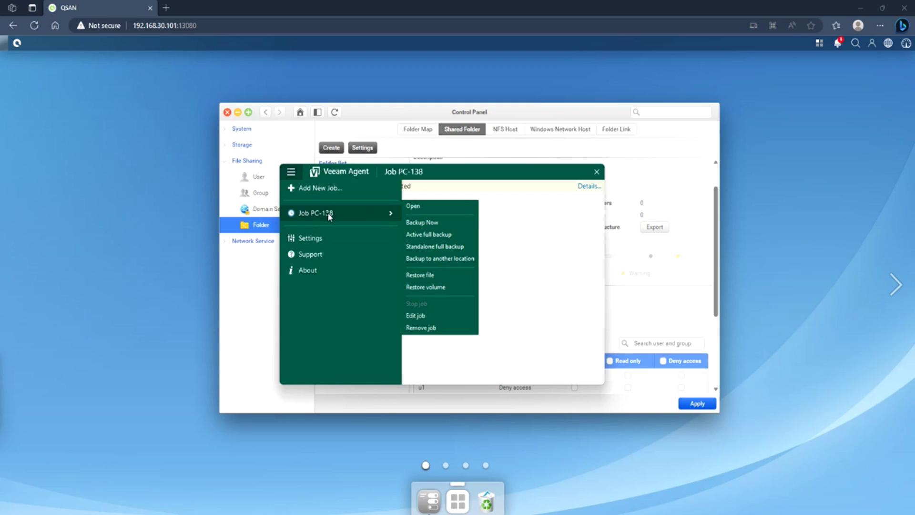
click(422, 223)
click(427, 241)
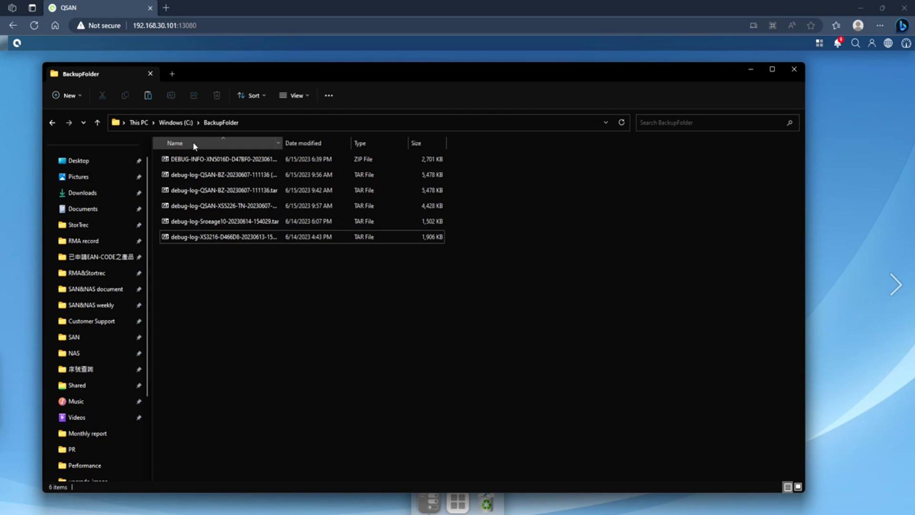
Browse to \\192.168.30.101\test\Job PC-138 and select the .vbk full backup file
click(283, 125)
text(\\192.168.30.101)
key(Return)
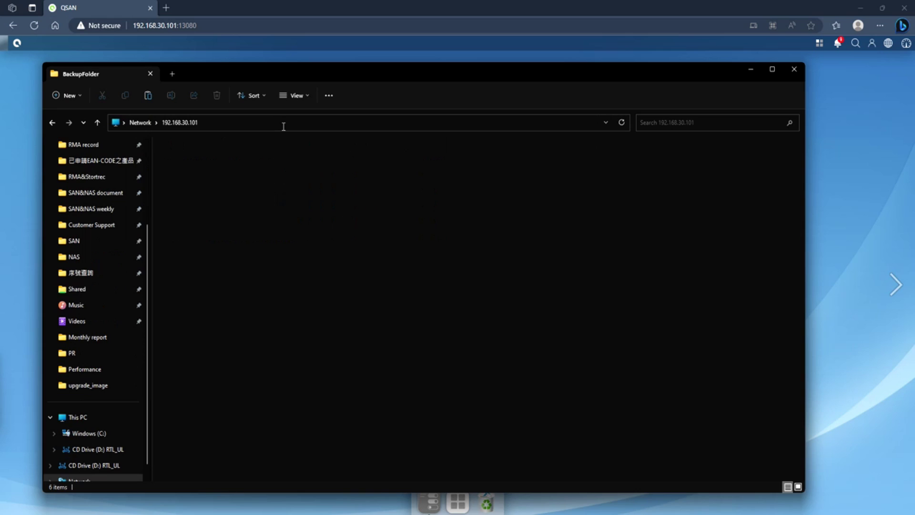
double_click(426, 155)
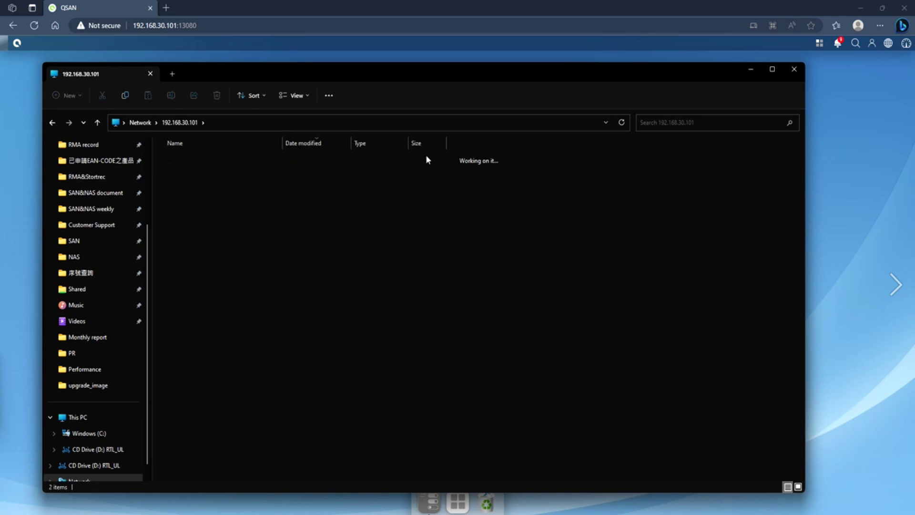
click(285, 160)
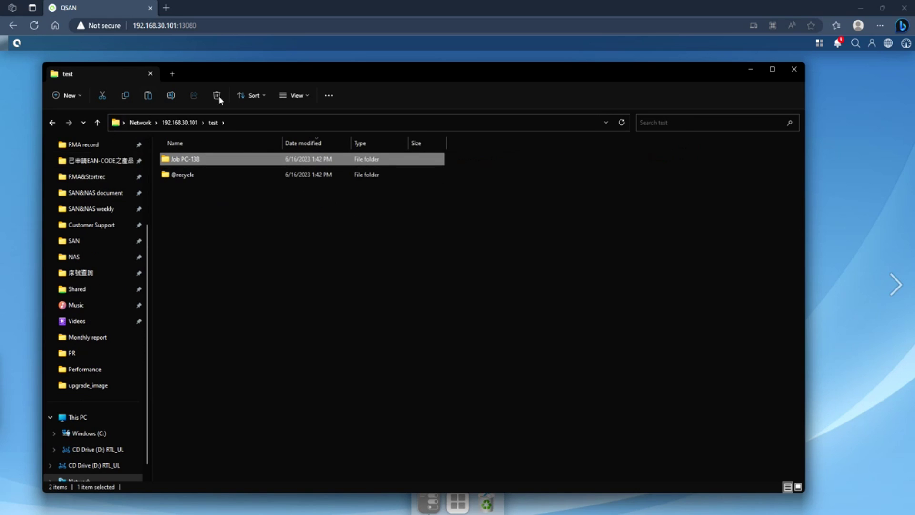
double_click(198, 159)
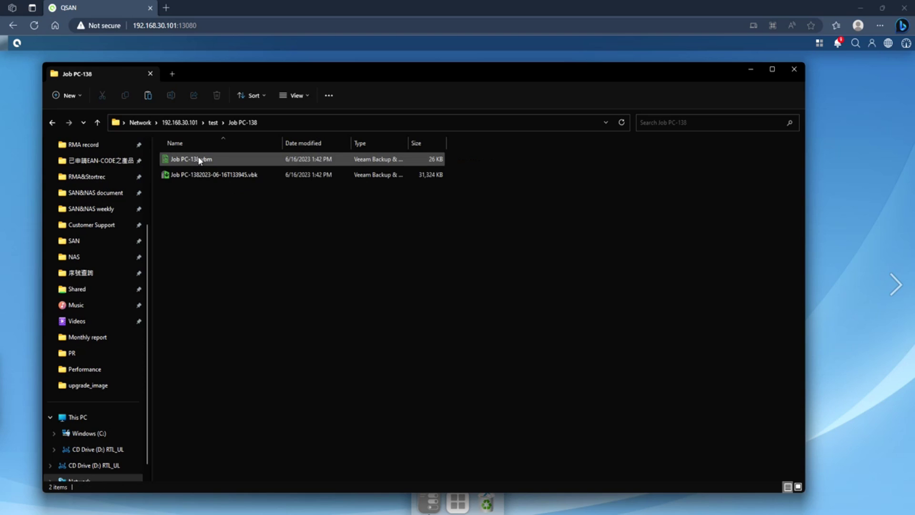
click(212, 174)
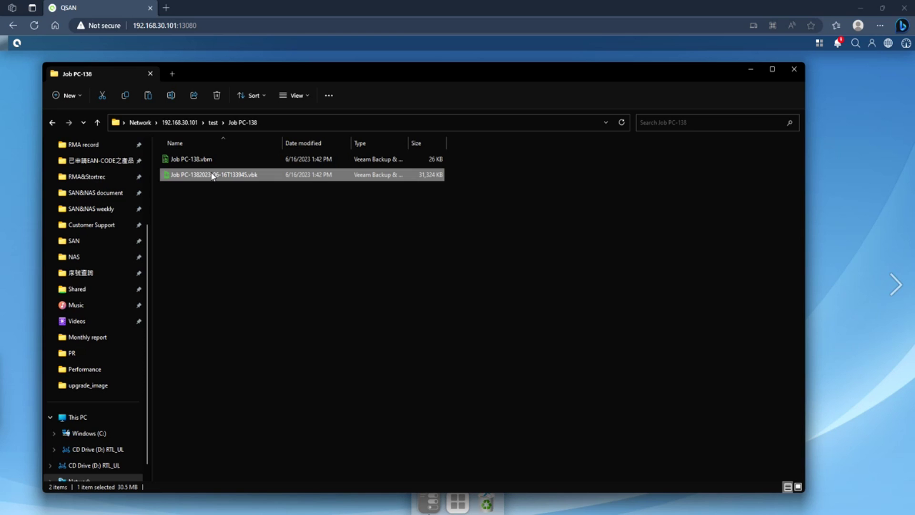
Open the Job PC-138 .vbk using the share credentials and load its 1:41 PM full restore point
double_click(212, 176)
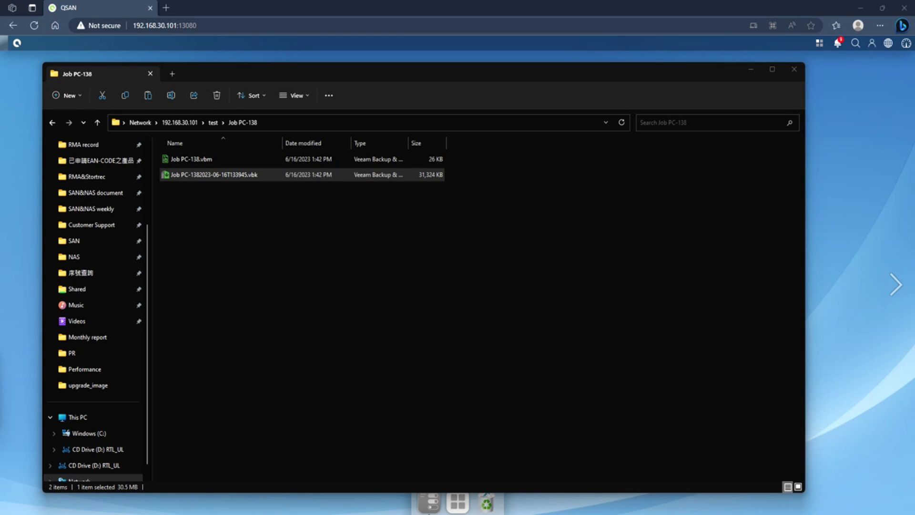
text(admin)
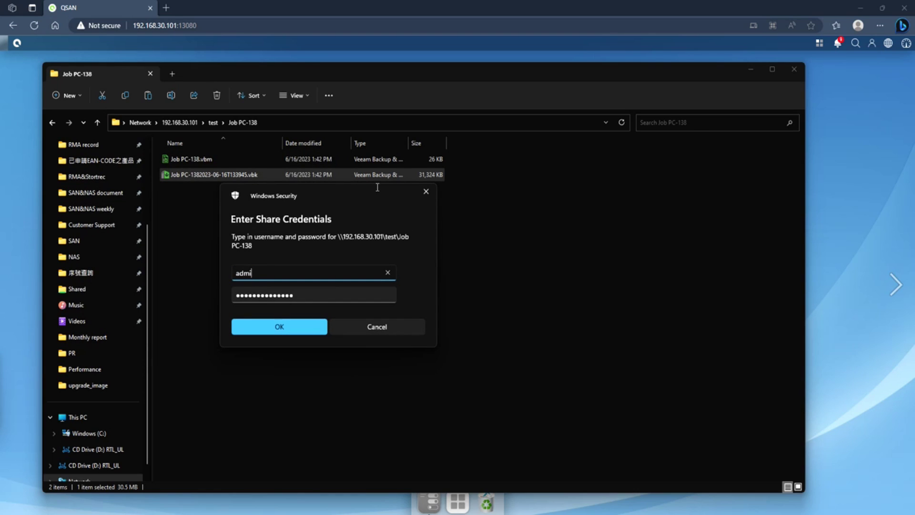
key(Tab)
text(****)
key(Return)
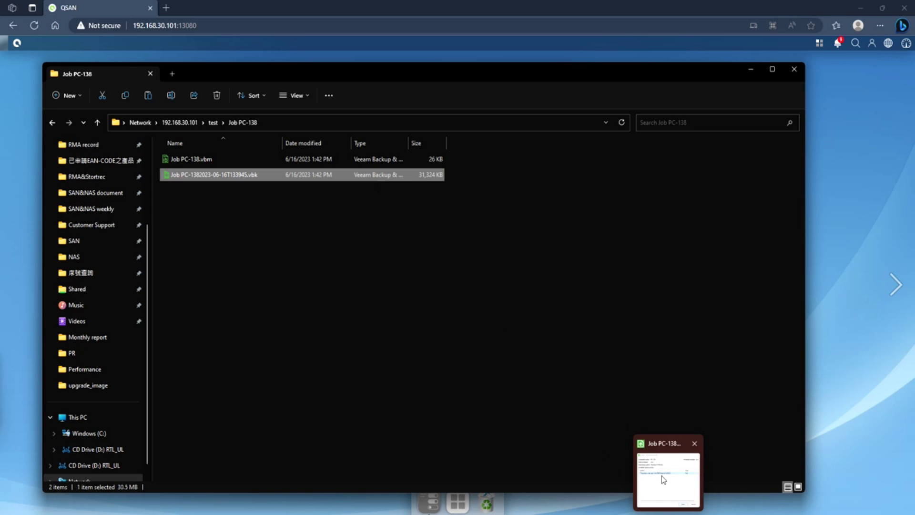
drag(421, 158, 338, 154)
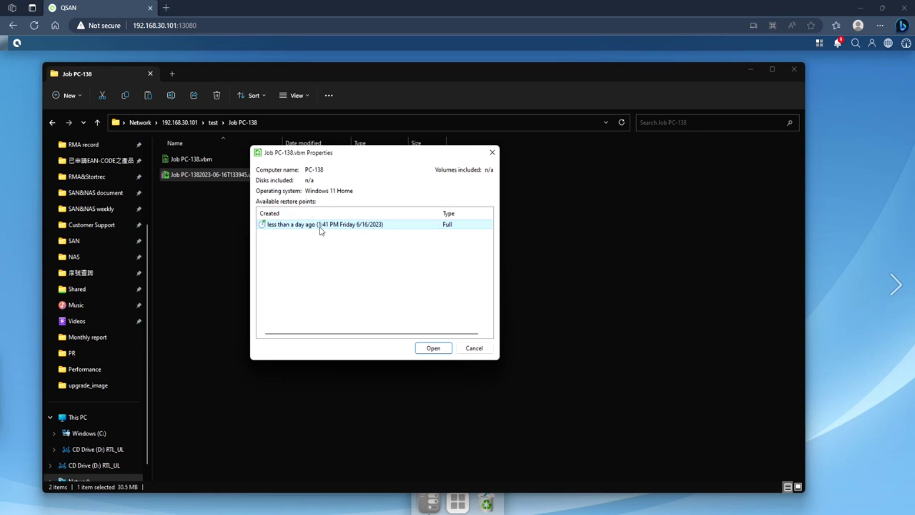
click(446, 349)
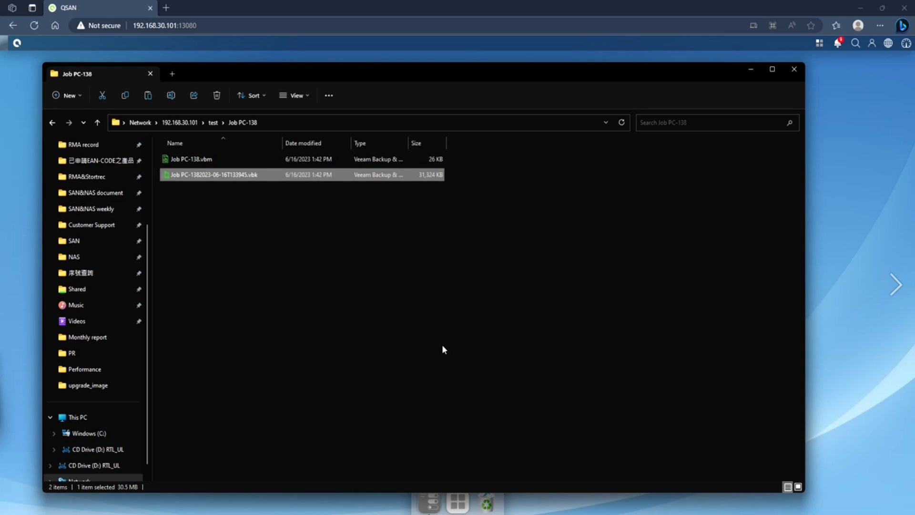
Inside BackupFolder, use Copy To on the DEBUG-INFO zip file and browse for a destination folder
mouse_move(657, 504)
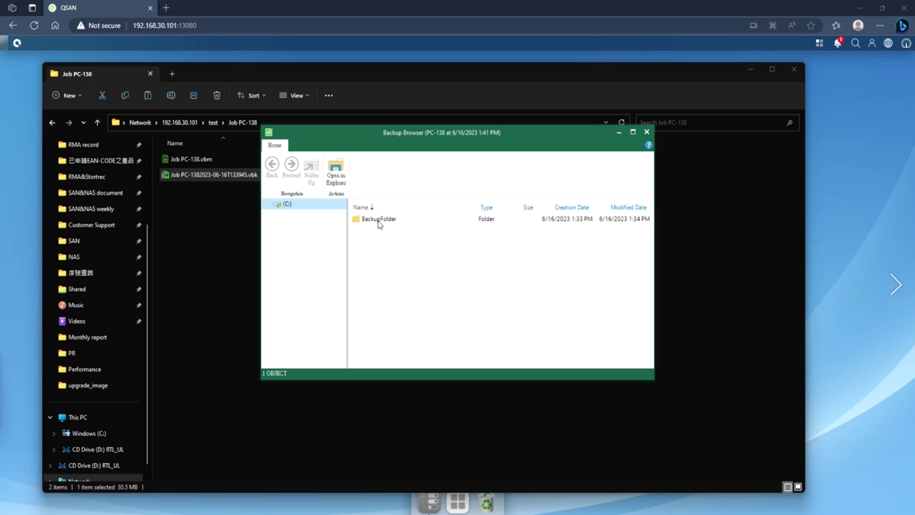
double_click(379, 220)
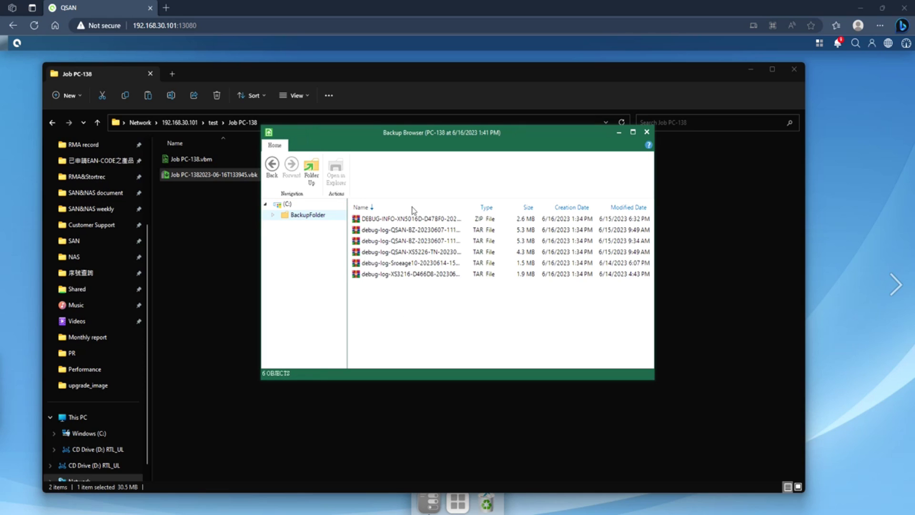
right_click(429, 220)
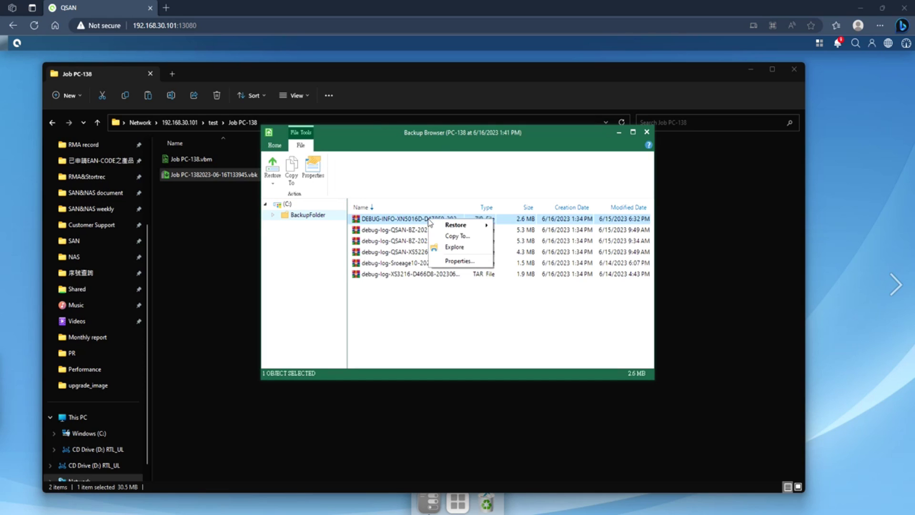
mouse_move(469, 225)
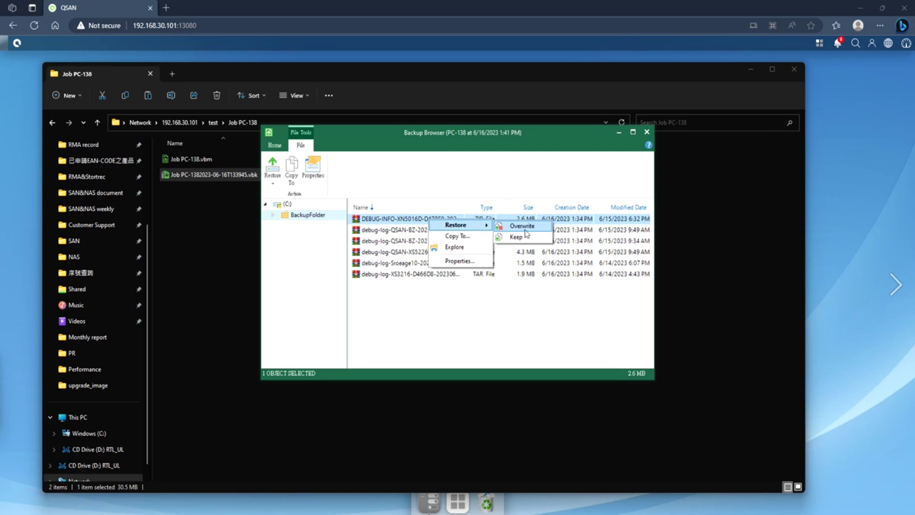
click(475, 241)
click(539, 249)
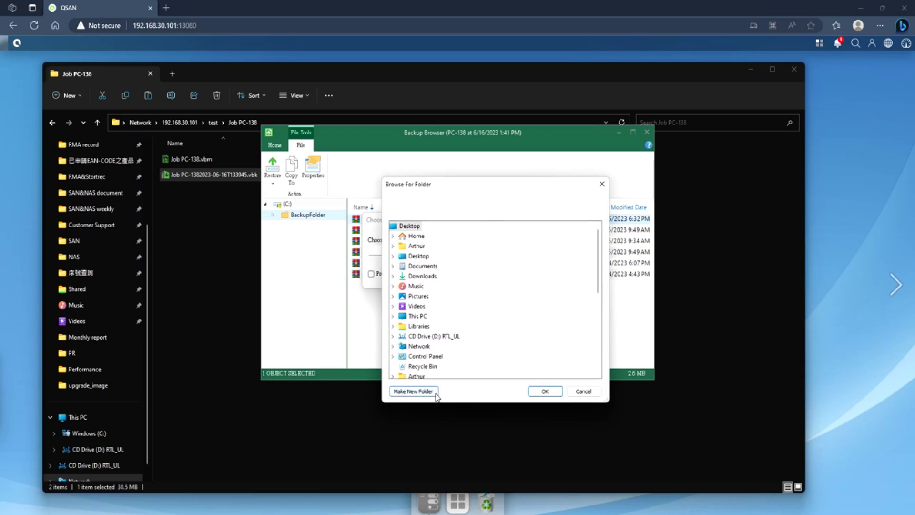